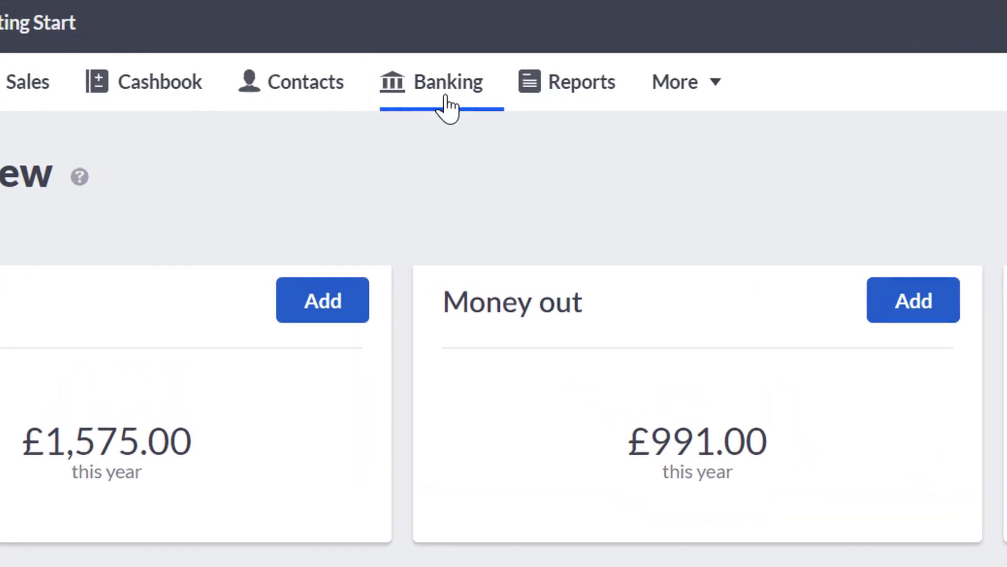
- Go to Banking and open the Bank Account showing its £584.00 balance
{"action": "left_click", "coordinate": [436, 101]}
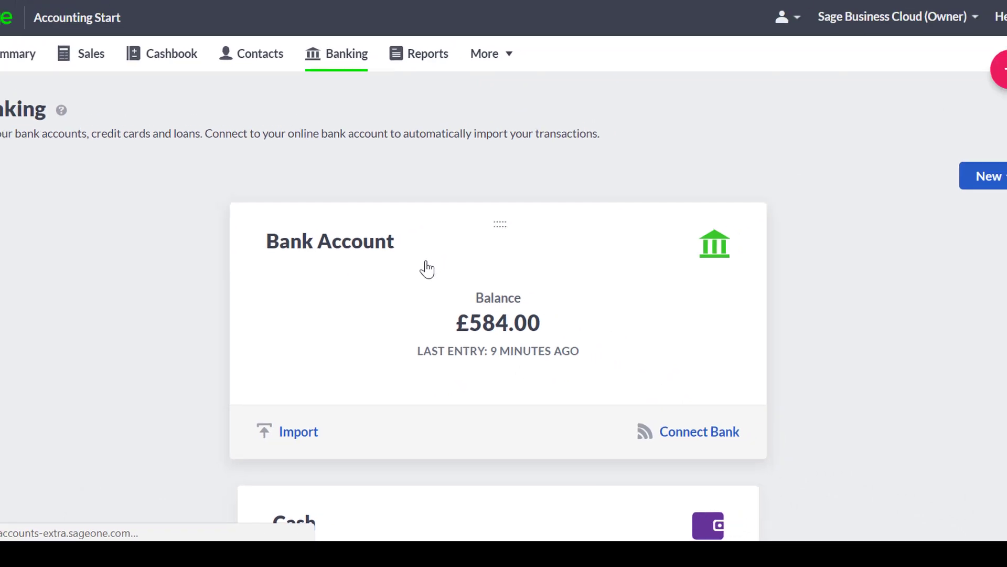
{"action": "left_click", "coordinate": [427, 268]}
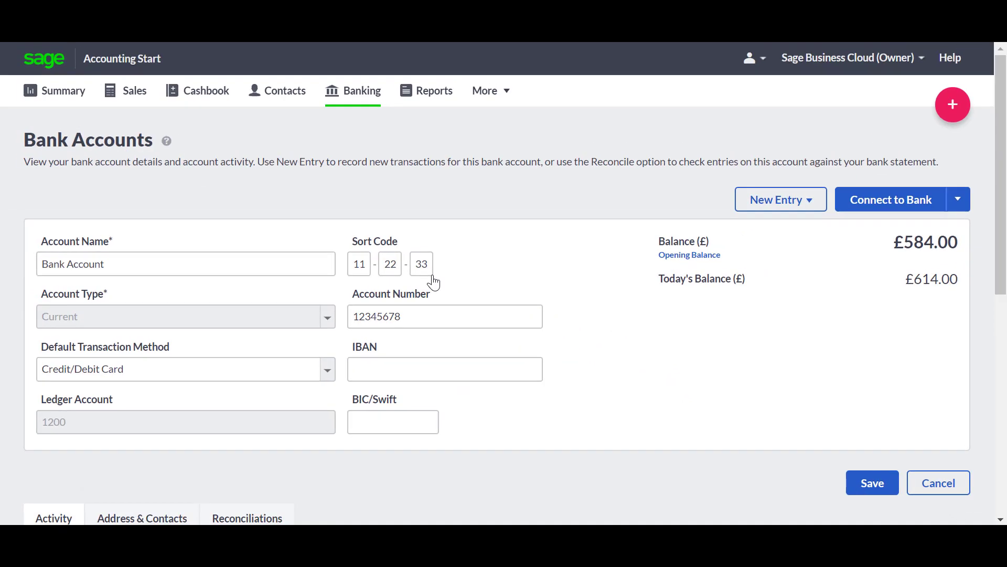
{"action": "left_click", "coordinate": [441, 317]}
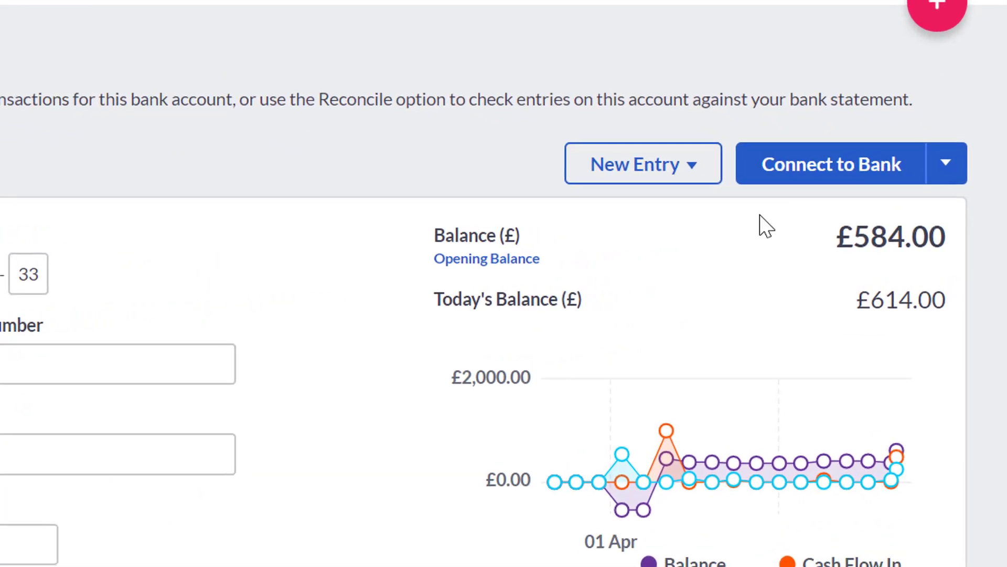
- Start a reconciliation of Bank Account (1200) from the Connect to Bank menu
{"action": "left_click", "coordinate": [946, 164]}
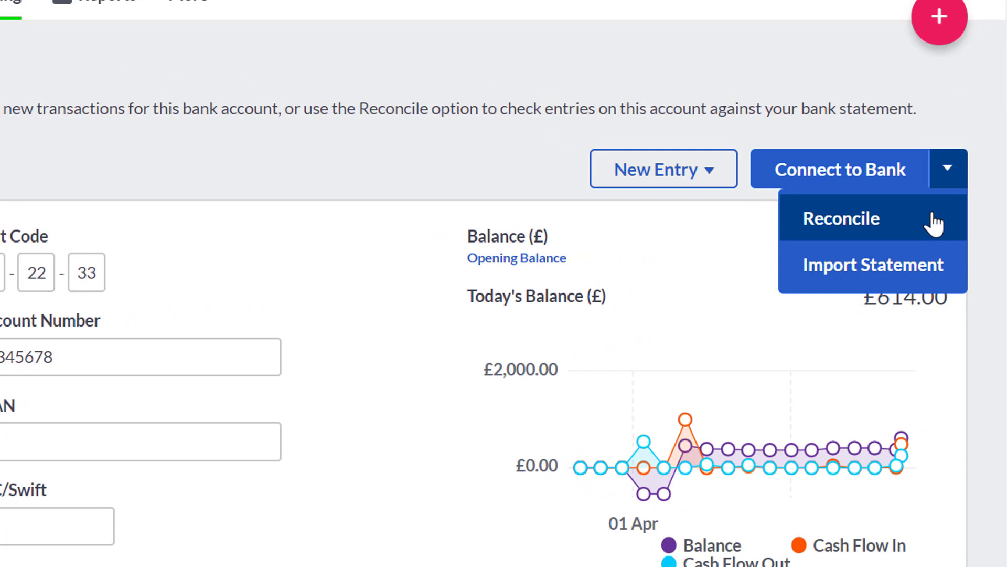
{"action": "left_click", "coordinate": [935, 223]}
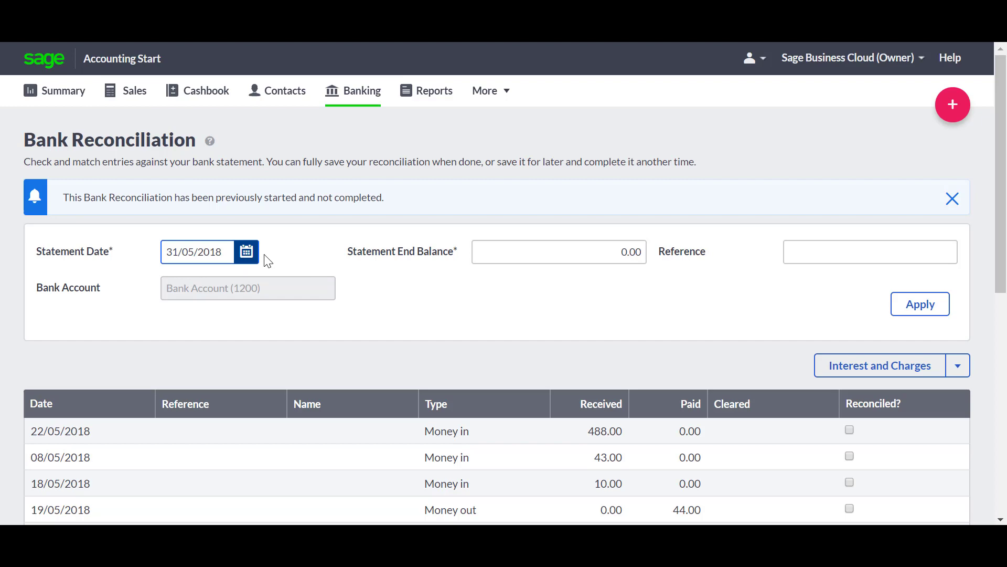
- Enter 584.00 as the statement end balance and apply it
{"action": "left_click", "coordinate": [479, 251]}
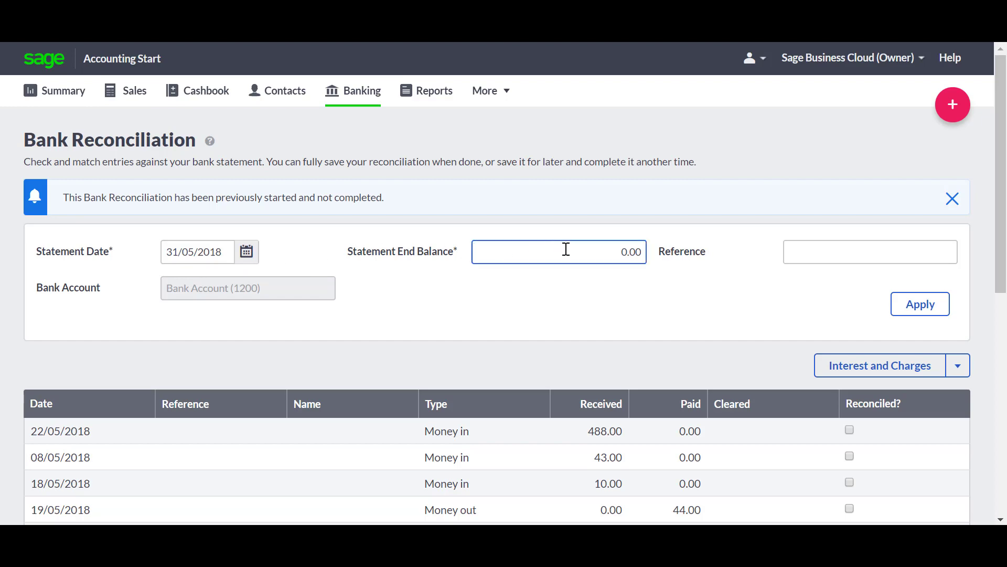
{"action": "double_click", "coordinate": [590, 250]}
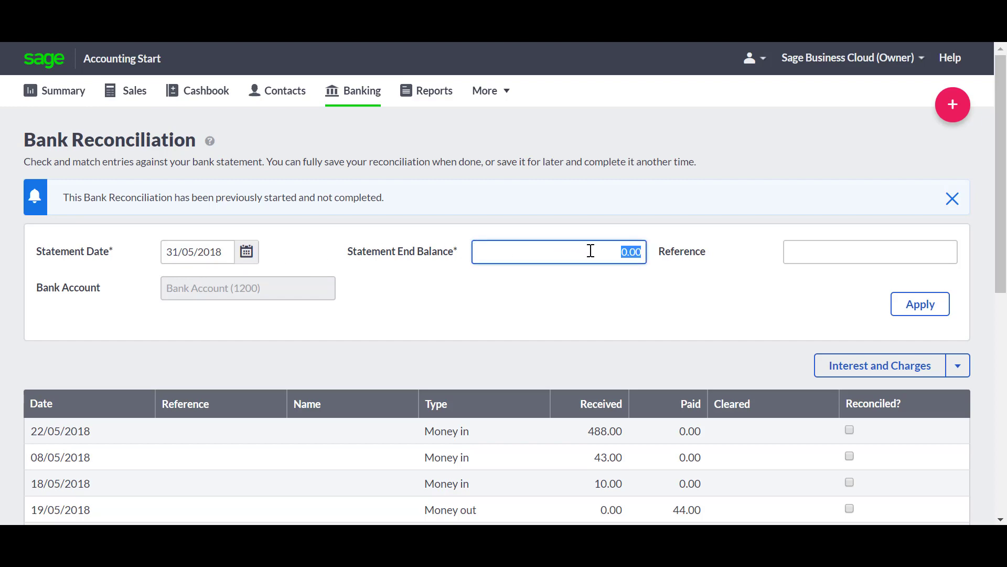
{"action": "type", "text": "584"}
{"action": "left_click", "coordinate": [626, 297]}
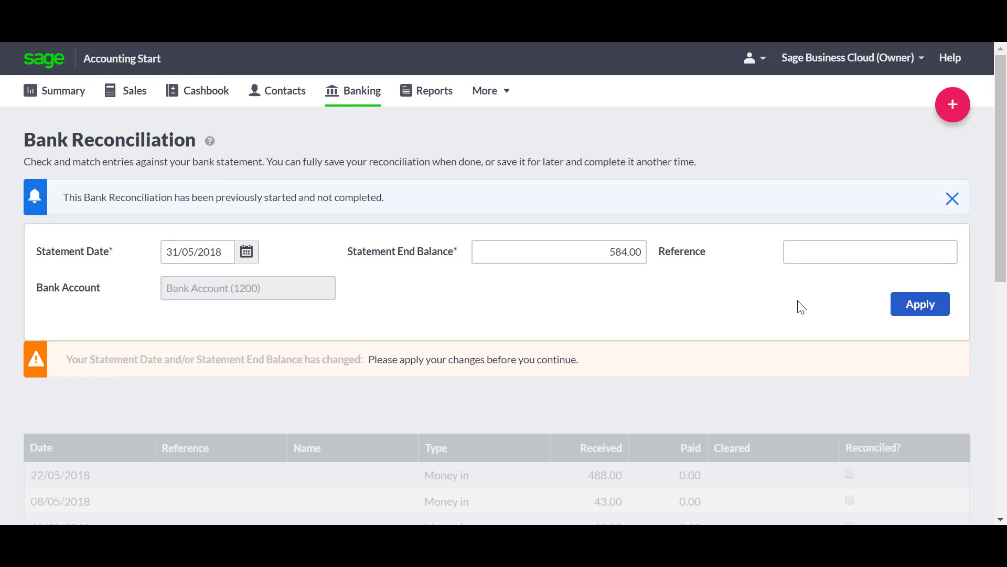
{"action": "left_click", "coordinate": [905, 309]}
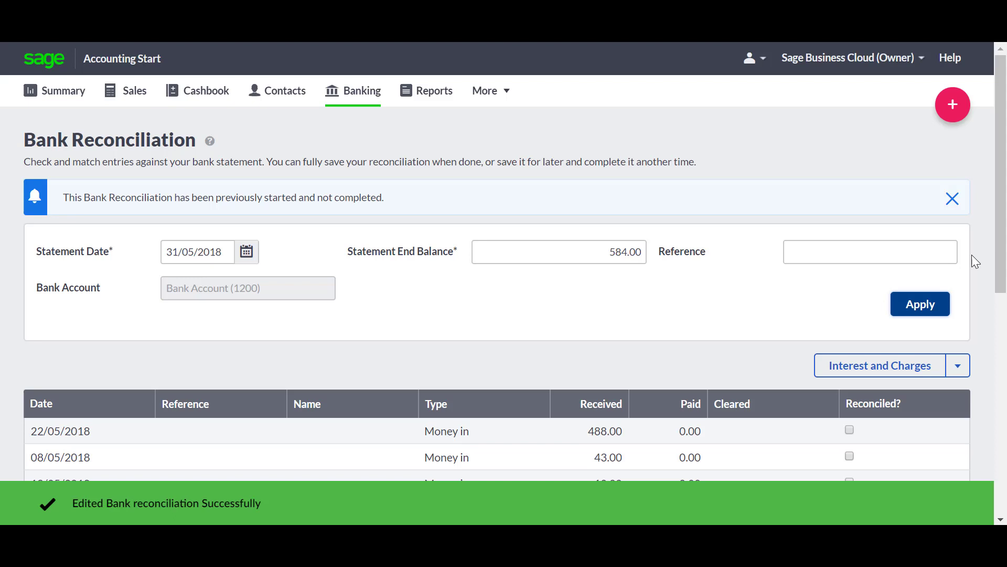
{"action": "left_click_drag", "start_coordinate": [1002, 236], "coordinate": [1003, 342]}
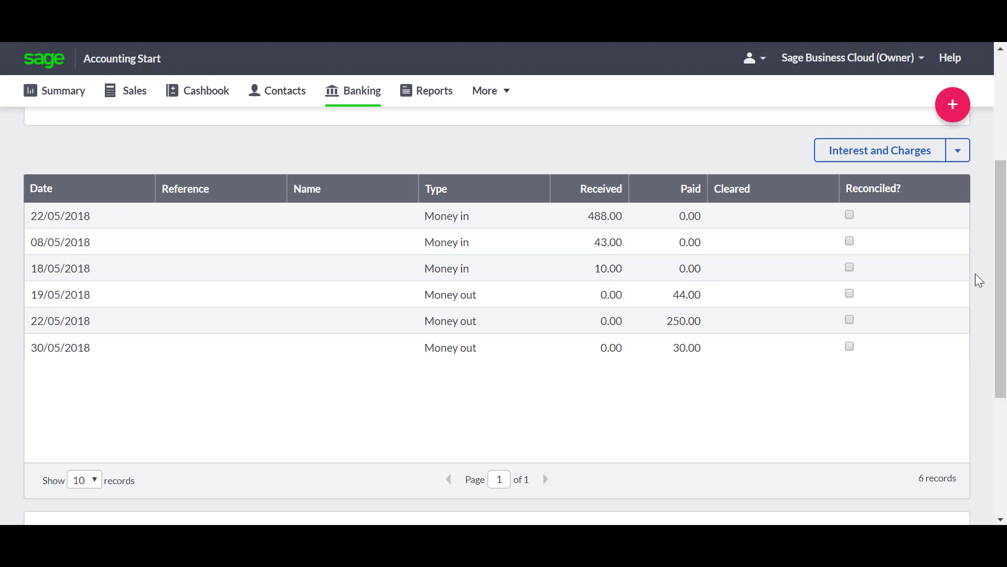
- Tick receipts 488.00, 43.00, 10.00 and payments 44.00, 250.00, 30.00 as reconciled
{"action": "left_click", "coordinate": [849, 214]}
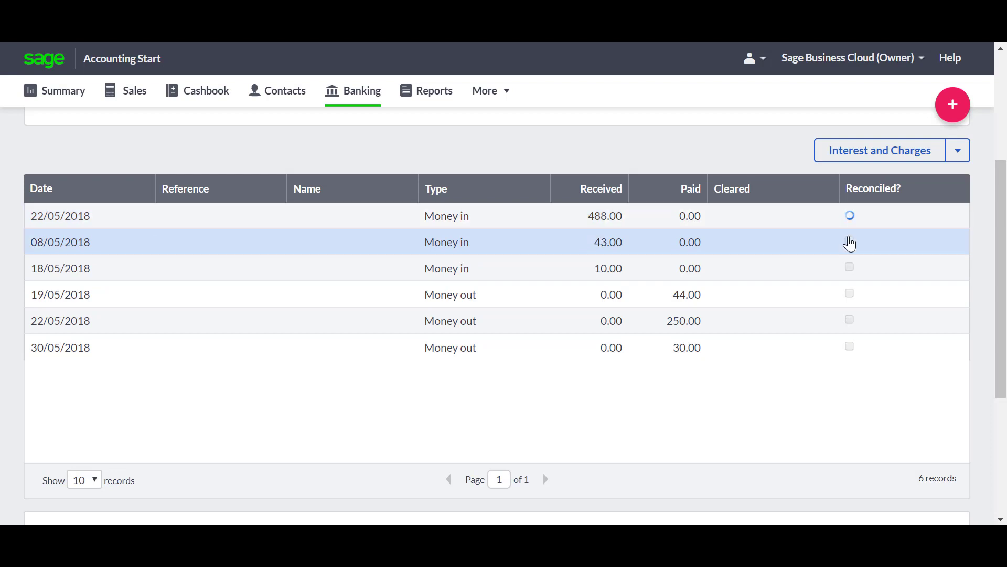
{"action": "left_click", "coordinate": [849, 241]}
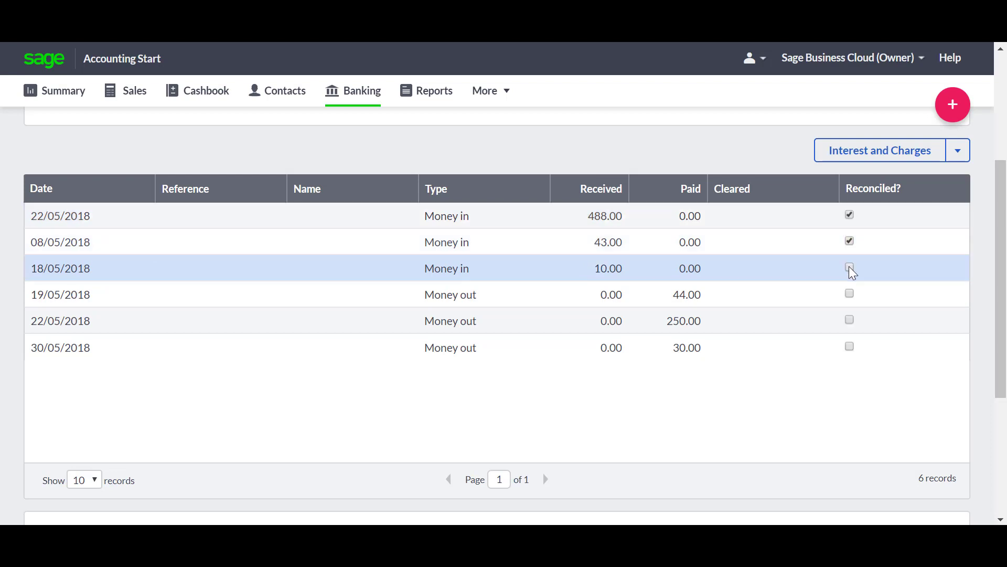
{"action": "left_click", "coordinate": [850, 268]}
{"action": "left_click", "coordinate": [849, 294]}
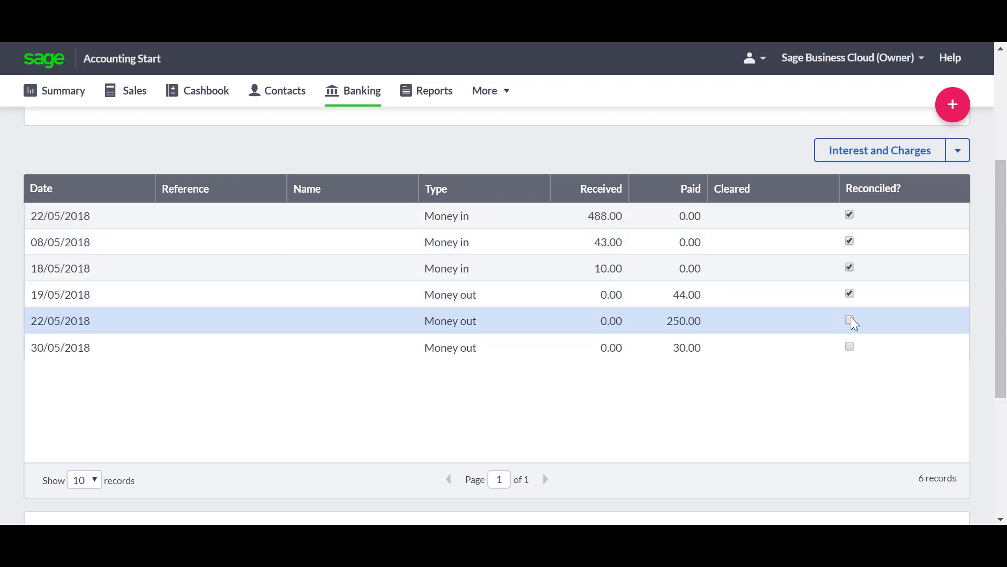
{"action": "left_click", "coordinate": [849, 320]}
{"action": "left_click", "coordinate": [849, 346]}
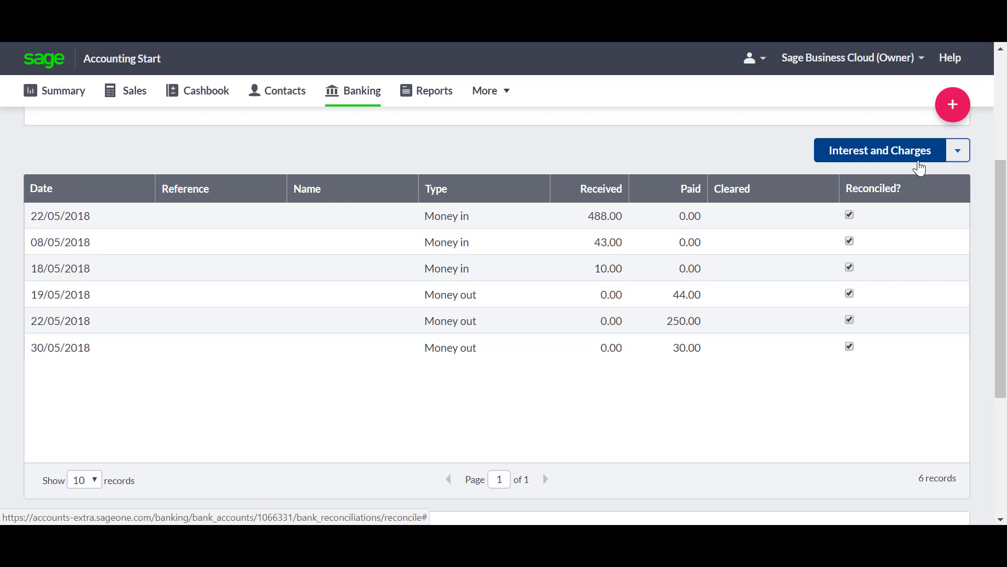
{"action": "left_click", "coordinate": [920, 158]}
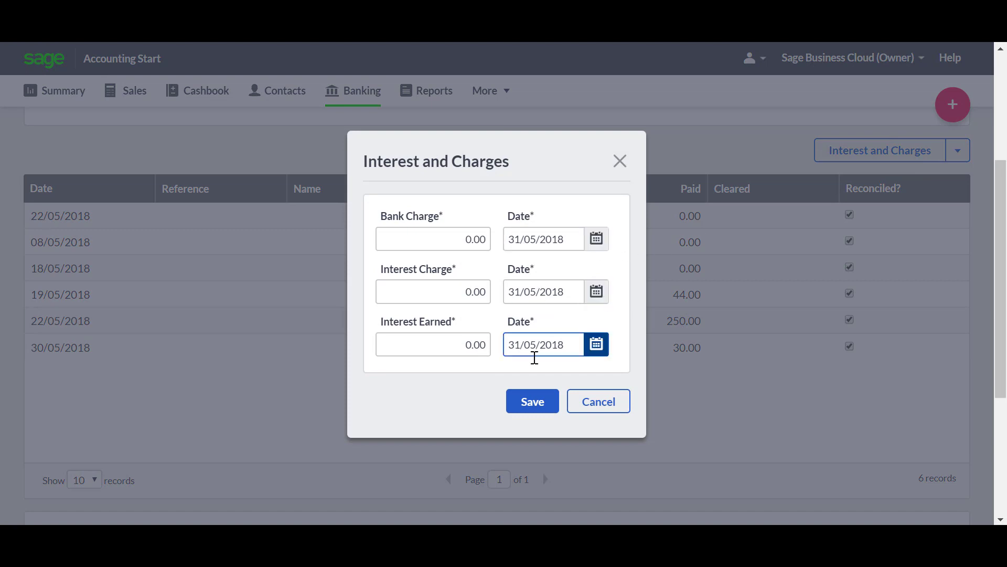
{"action": "left_click", "coordinate": [609, 412]}
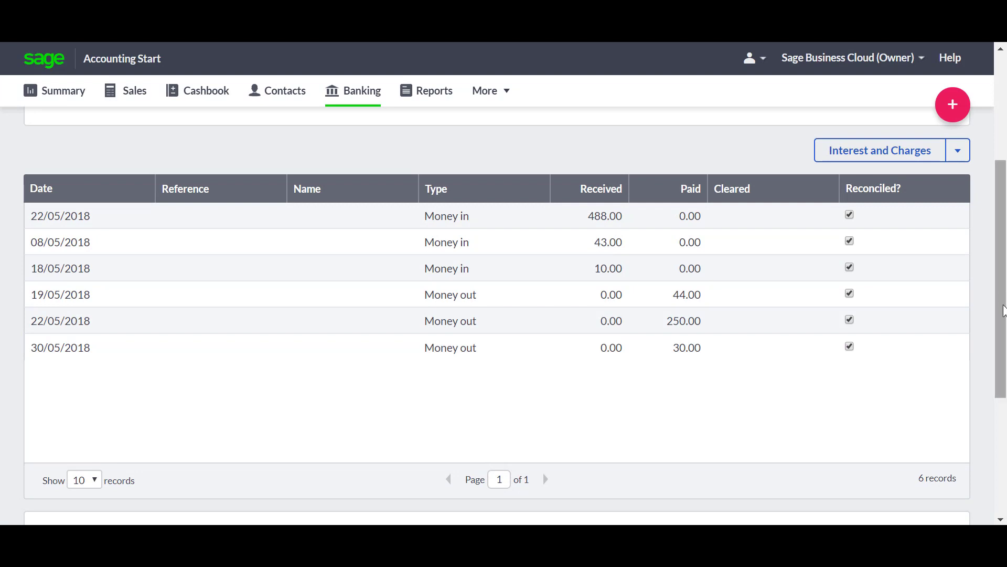
{"action": "left_click_drag", "start_coordinate": [1001, 308], "coordinate": [1000, 437]}
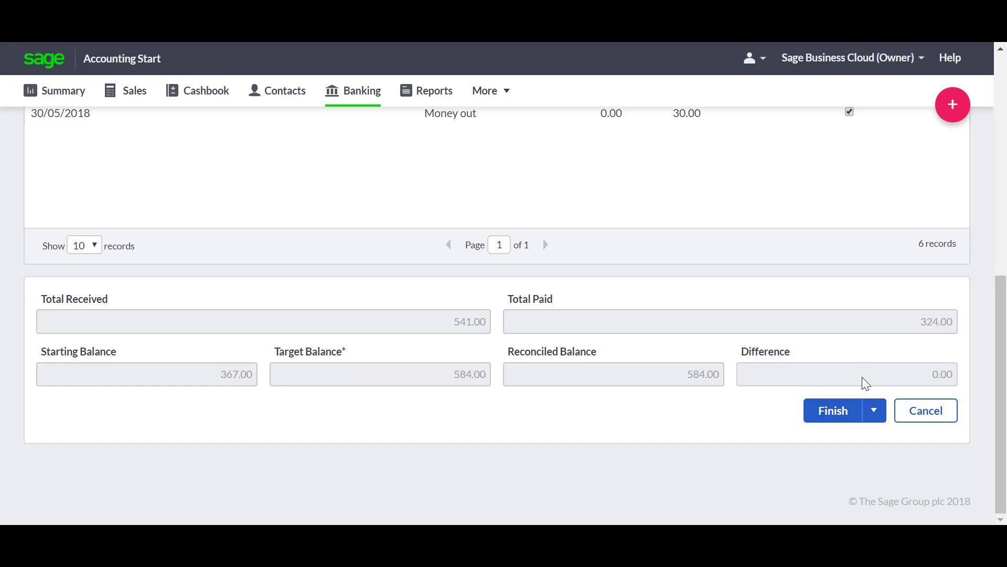
{"action": "left_click", "coordinate": [873, 410]}
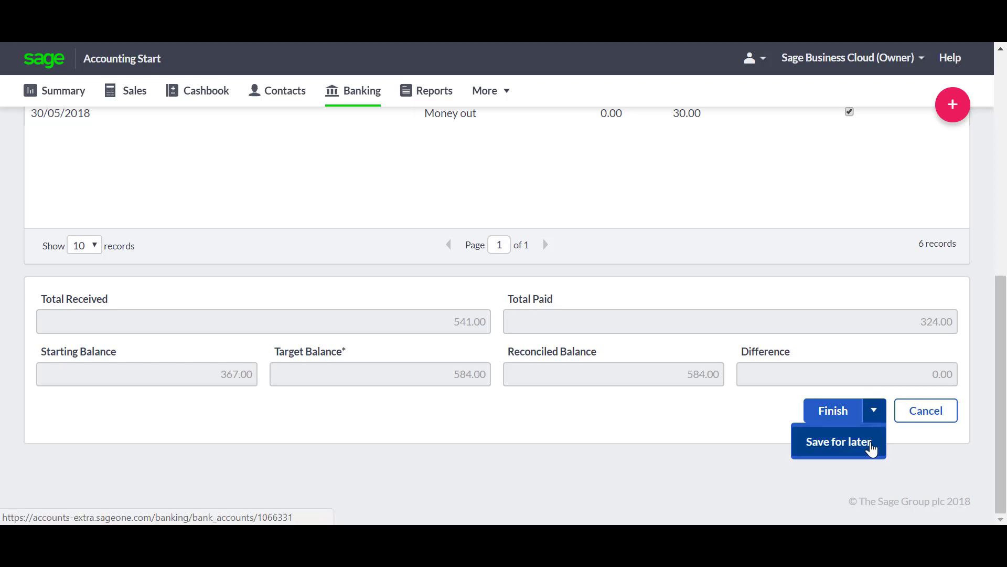
{"action": "left_click", "coordinate": [895, 446]}
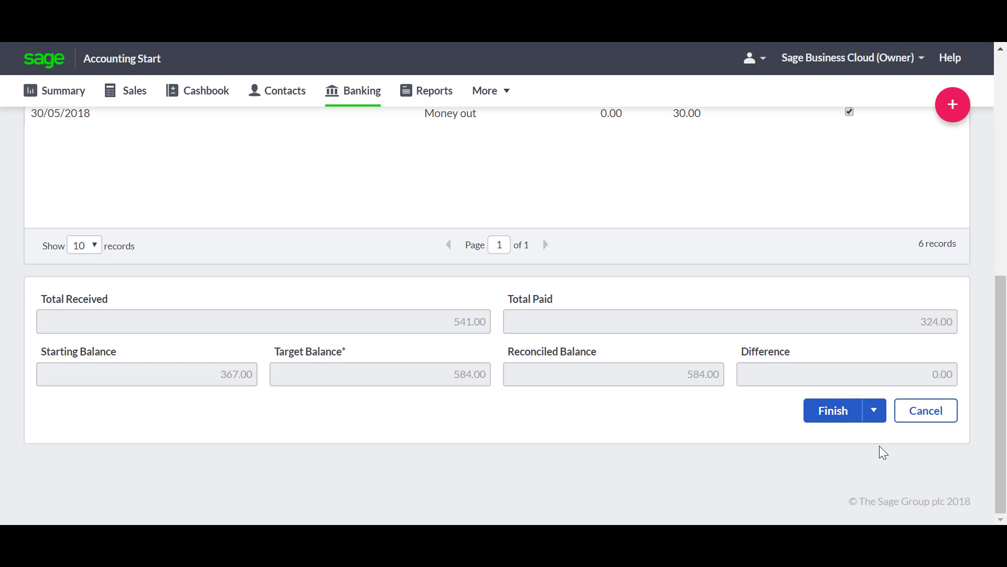
- Finish the May reconciliation at 584.00 with zero difference
{"action": "left_click", "coordinate": [842, 416]}
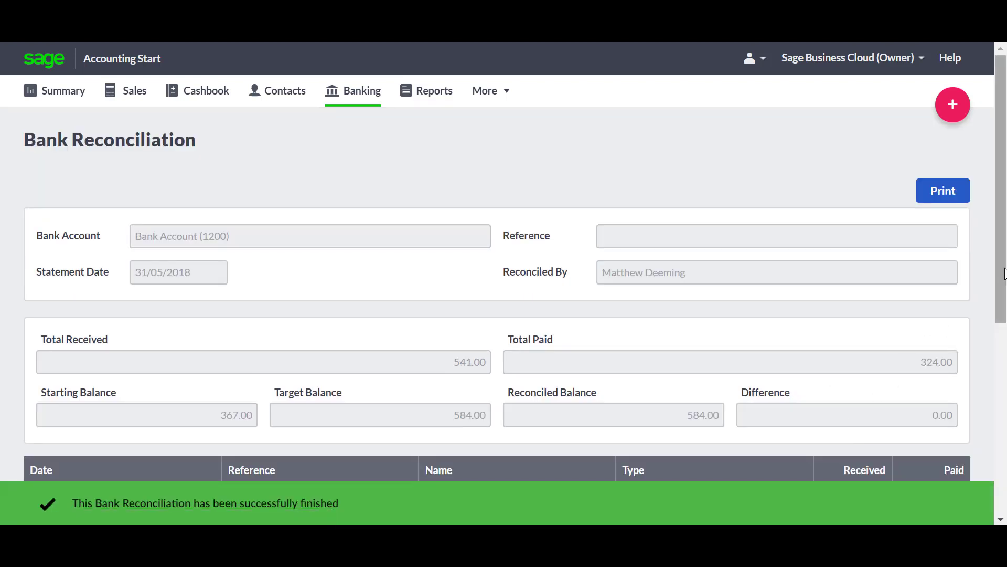
{"action": "scroll", "coordinate": [504, 315], "scroll_direction": "down", "scroll_amount": 1}
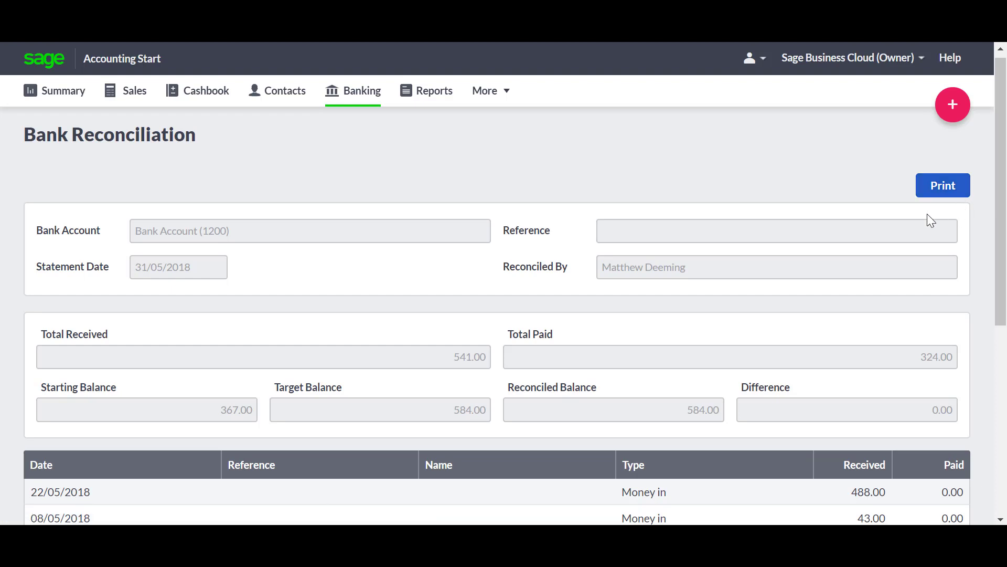
- Open the Bank Account's Reconciliations list and view the 30/04/2018 reconciliation
{"action": "left_click", "coordinate": [362, 93]}
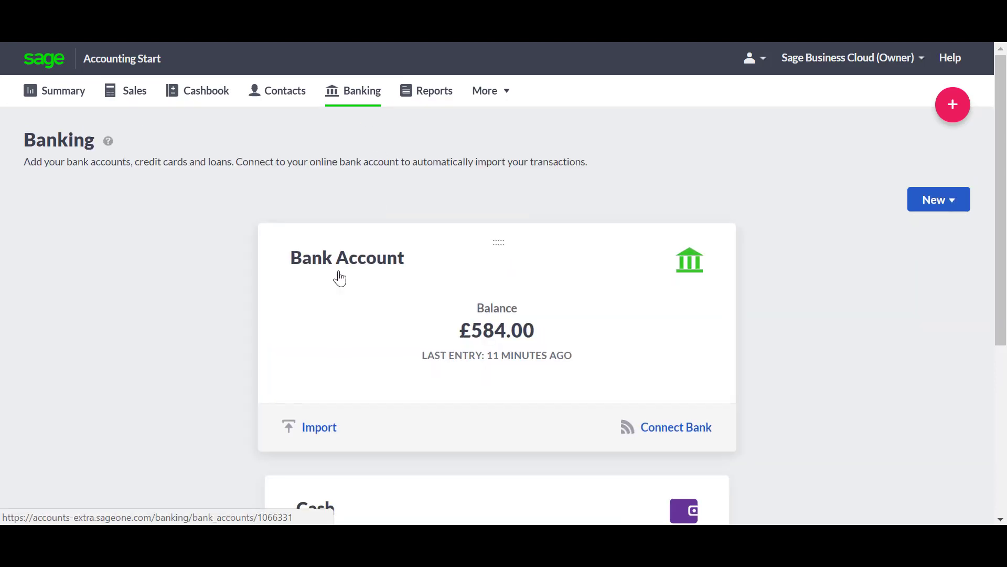
{"action": "left_click", "coordinate": [340, 274]}
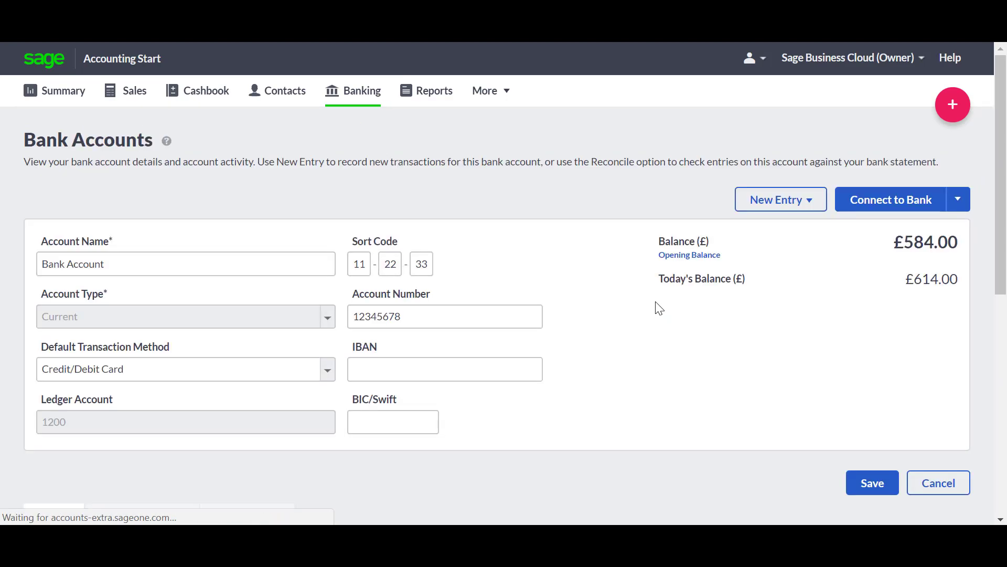
{"action": "left_click_drag", "start_coordinate": [1000, 237], "coordinate": [1001, 371]}
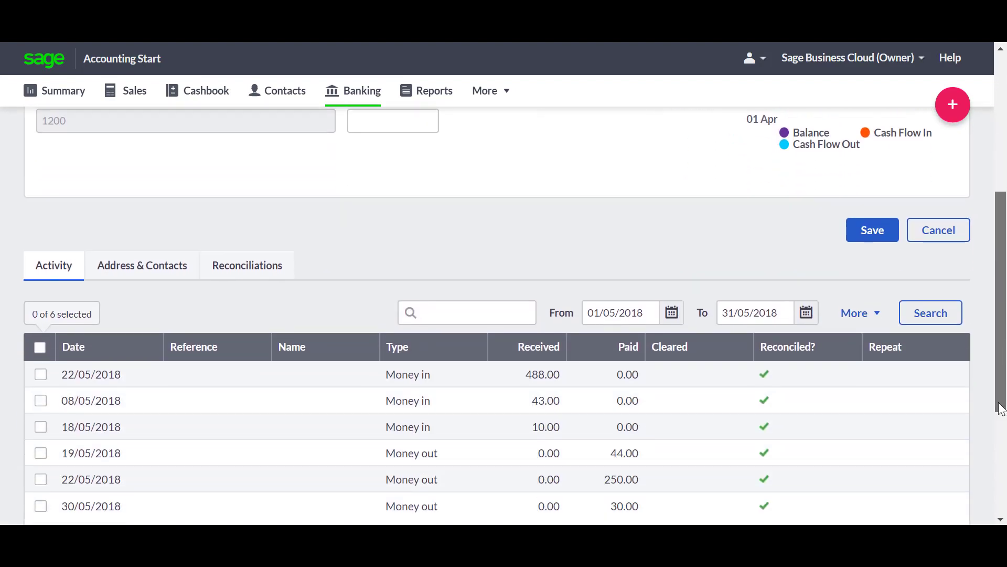
{"action": "left_click", "coordinate": [248, 189]}
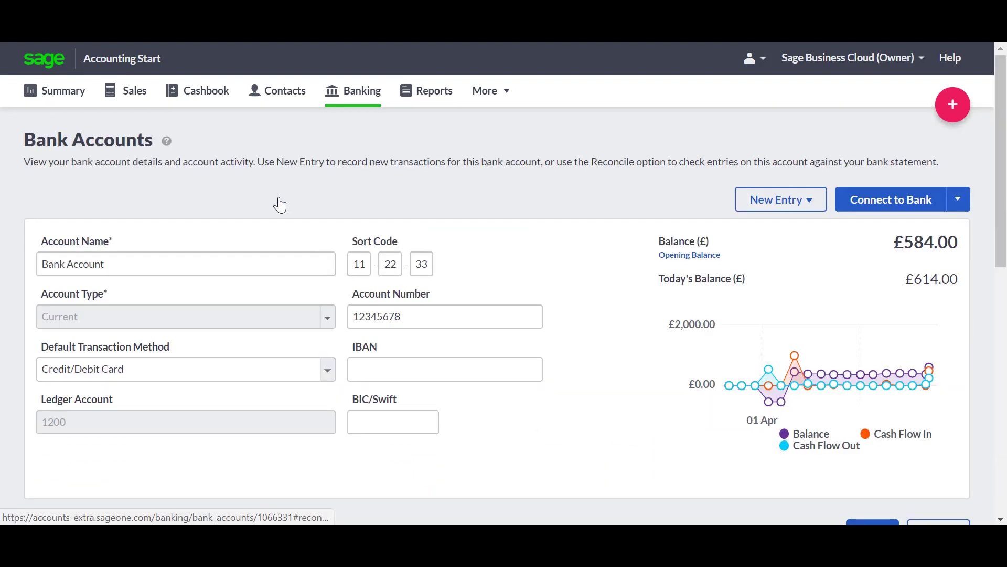
{"action": "left_click_drag", "start_coordinate": [1002, 244], "coordinate": [1001, 417]}
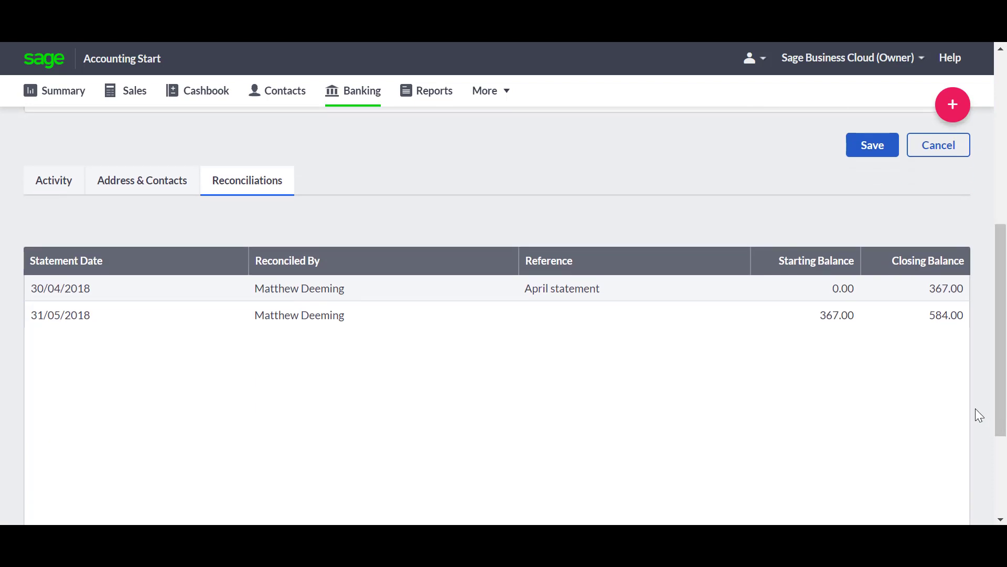
{"action": "left_click", "coordinate": [812, 291]}
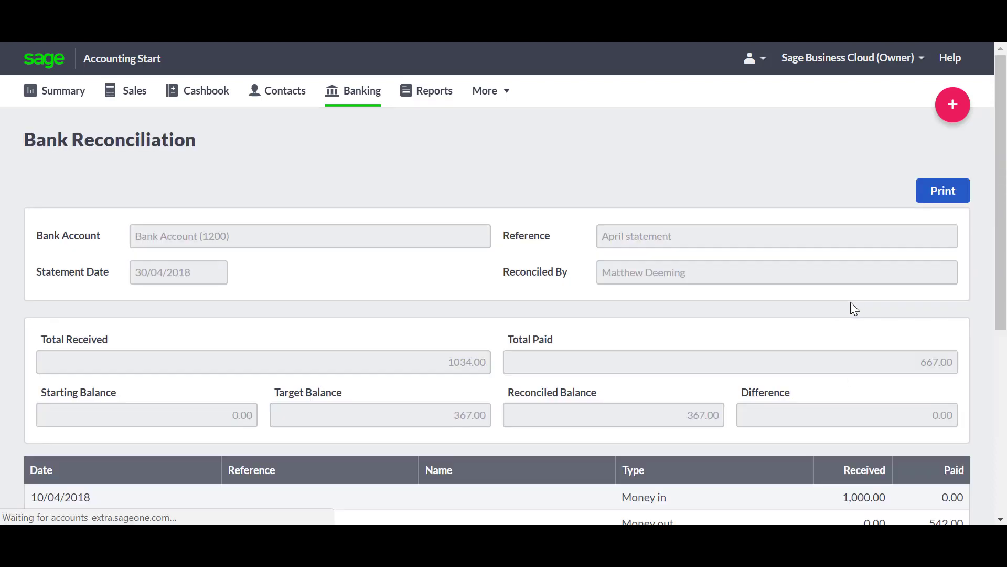
{"action": "left_click_drag", "start_coordinate": [1002, 213], "coordinate": [1004, 327]}
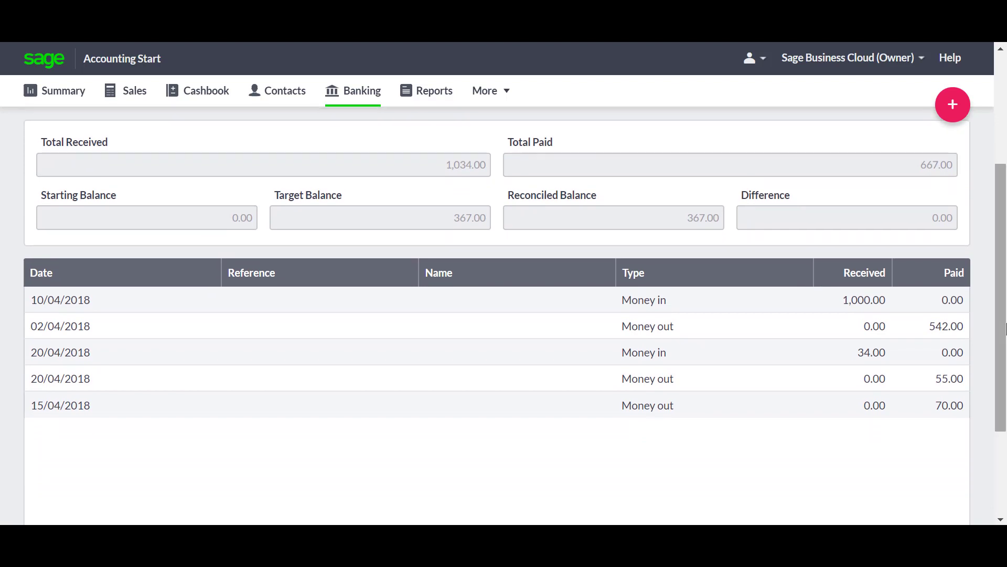